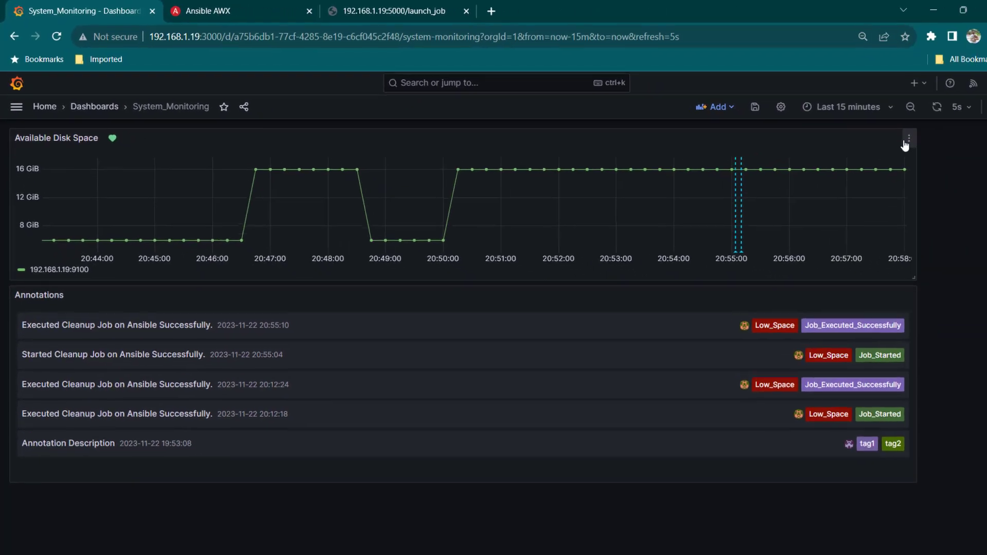
- Review the alert rule on the Available Disk Space panel, then return to System_Monitoring
click(890, 135)
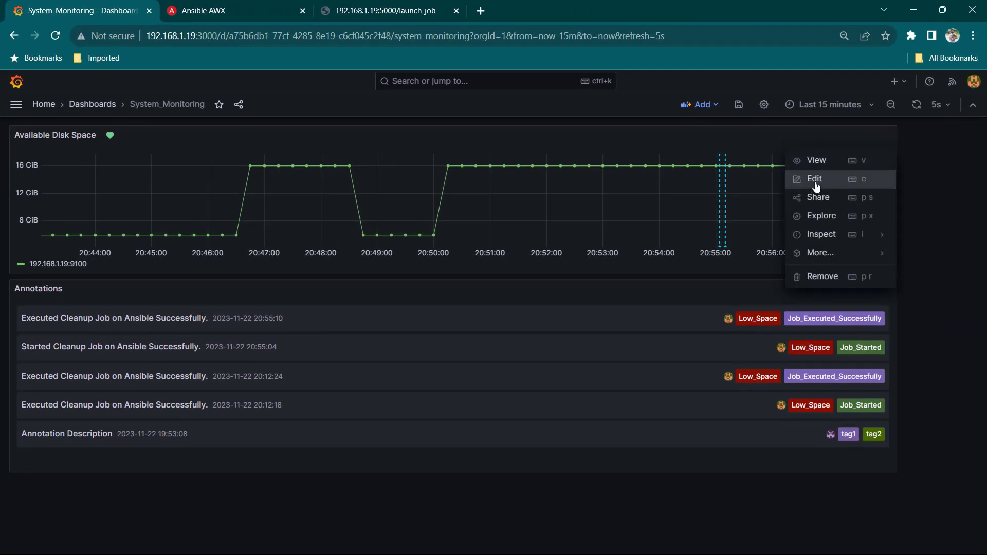
click(815, 180)
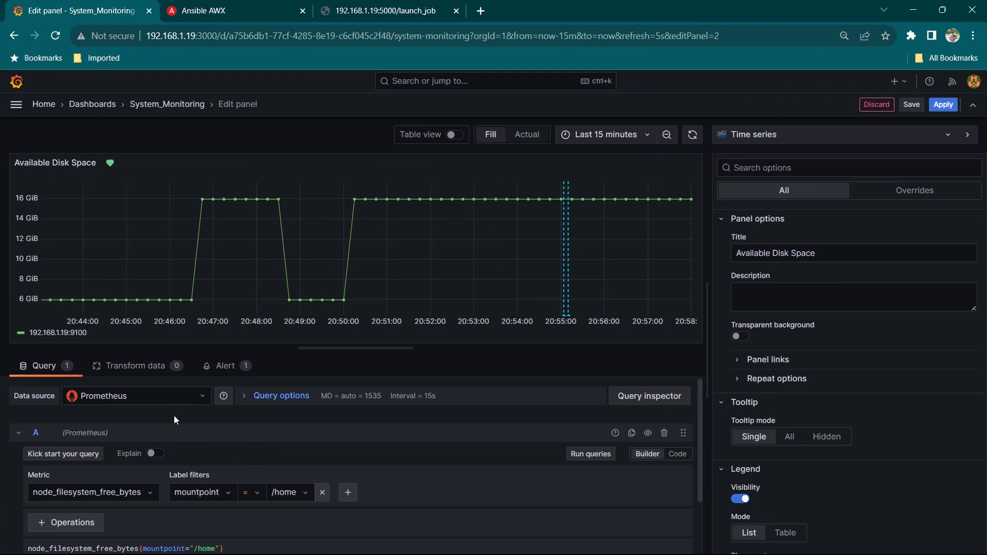
click(231, 374)
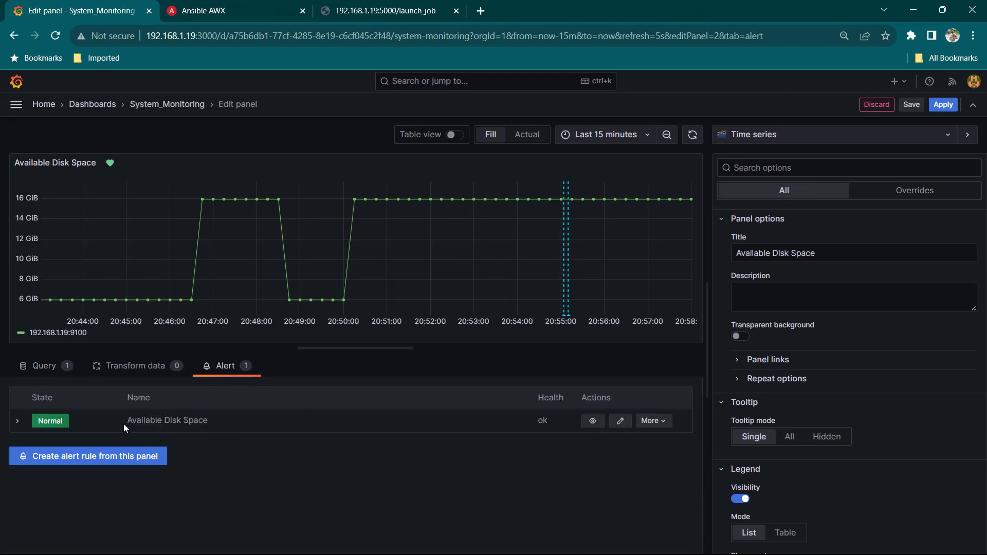
click(19, 421)
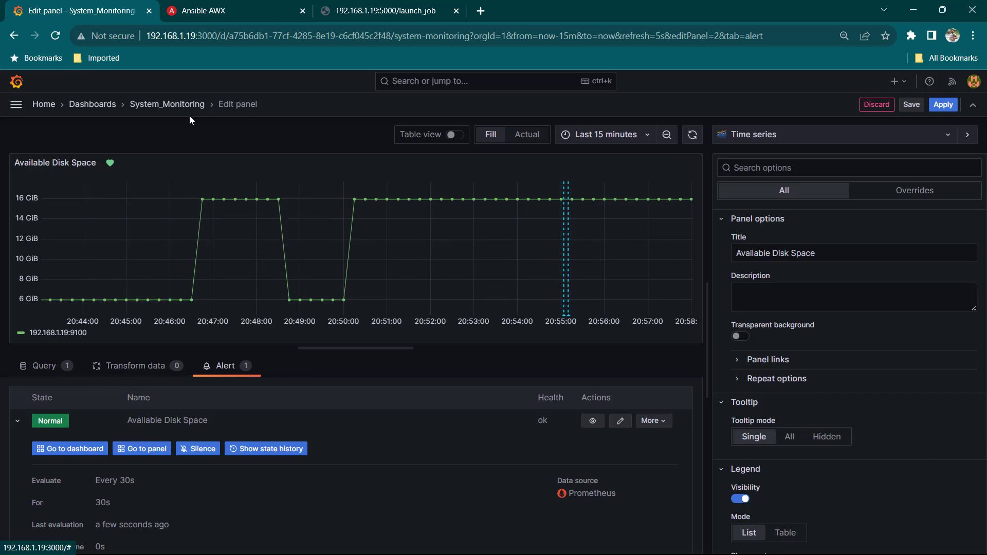
click(167, 105)
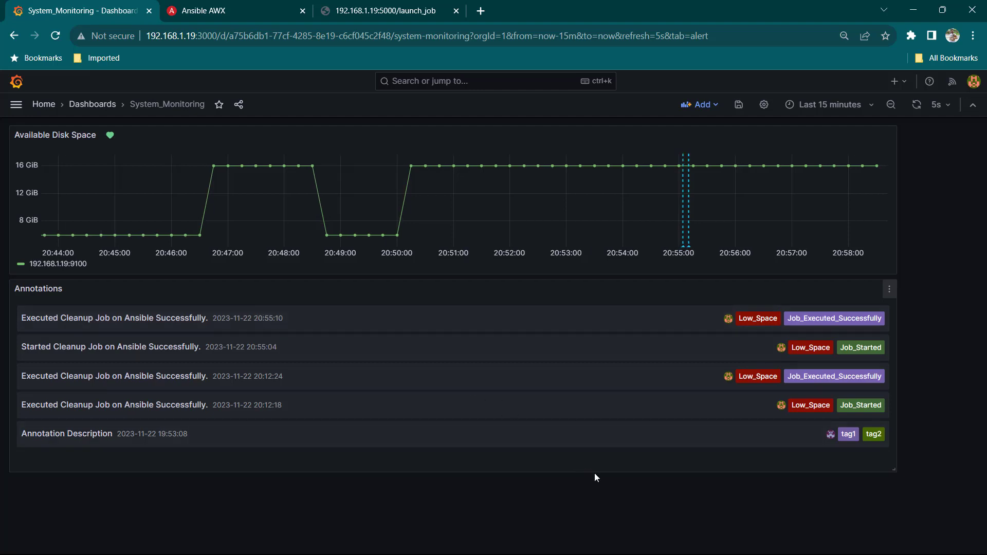
- Check the job launch logs in the terminal, then minimize the terminal
key(alt+Tab)
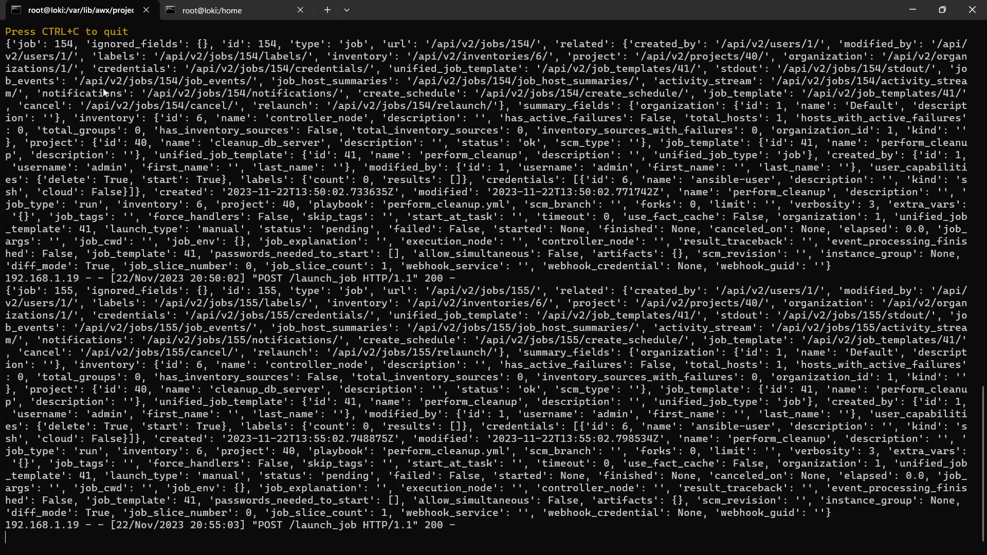
scroll(329, 345, up, 7)
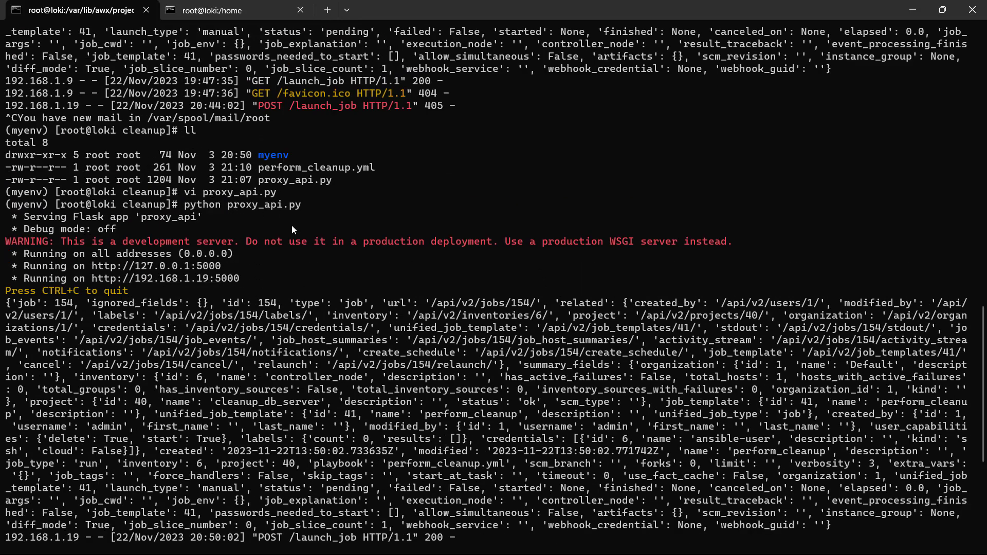
scroll(255, 301, down, 7)
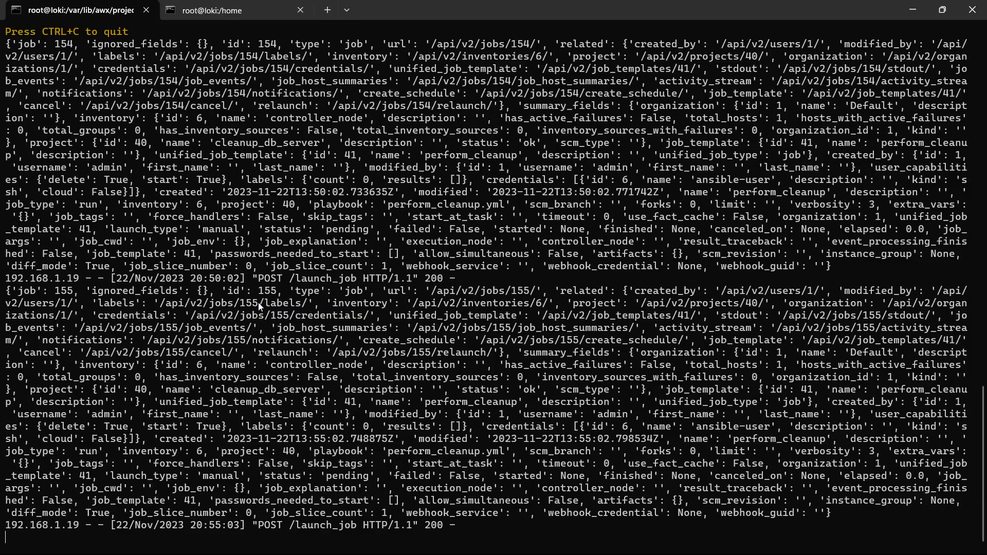
key(super+Down)
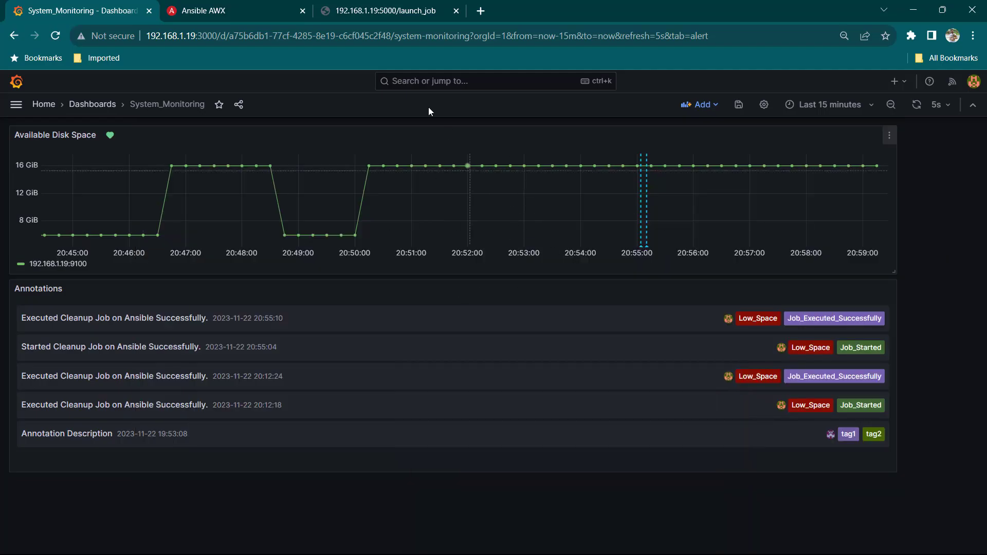
- Read the output of AWX job 155 – perform_cleanup and return to the Jobs list
click(258, 8)
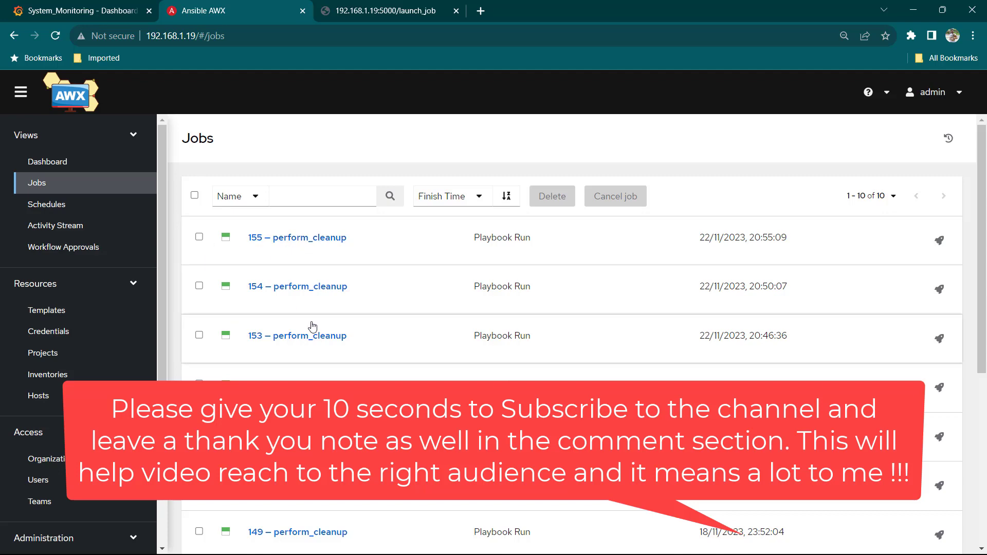
click(307, 240)
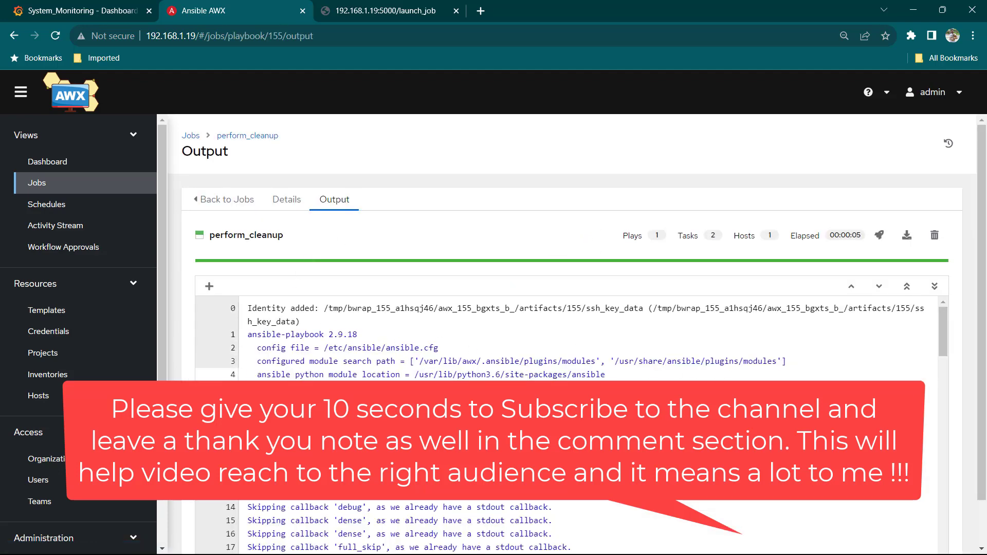
scroll(720, 373, down, 1)
scroll(748, 404, down, 5)
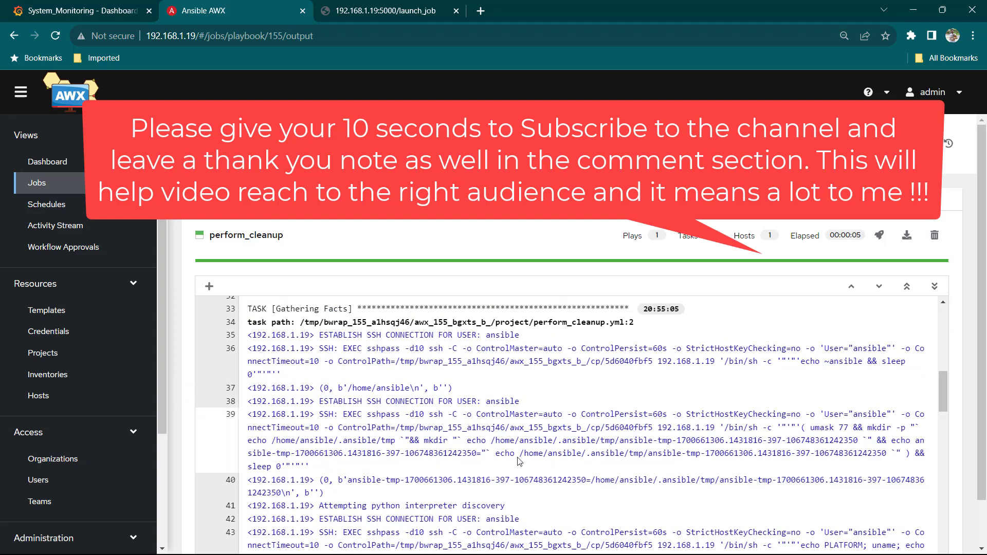
scroll(335, 371, up, 4)
key(alt+Left)
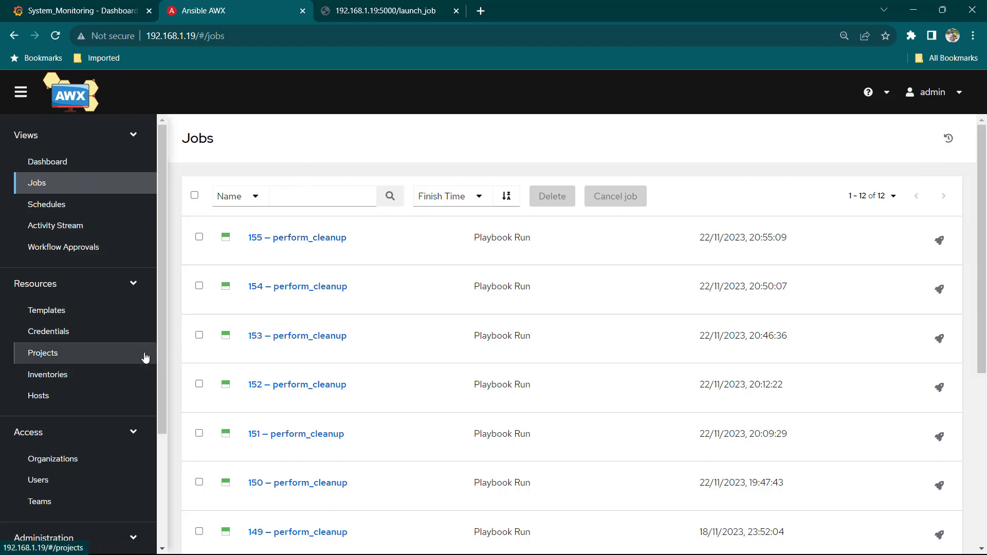
scroll(139, 358, down, 3)
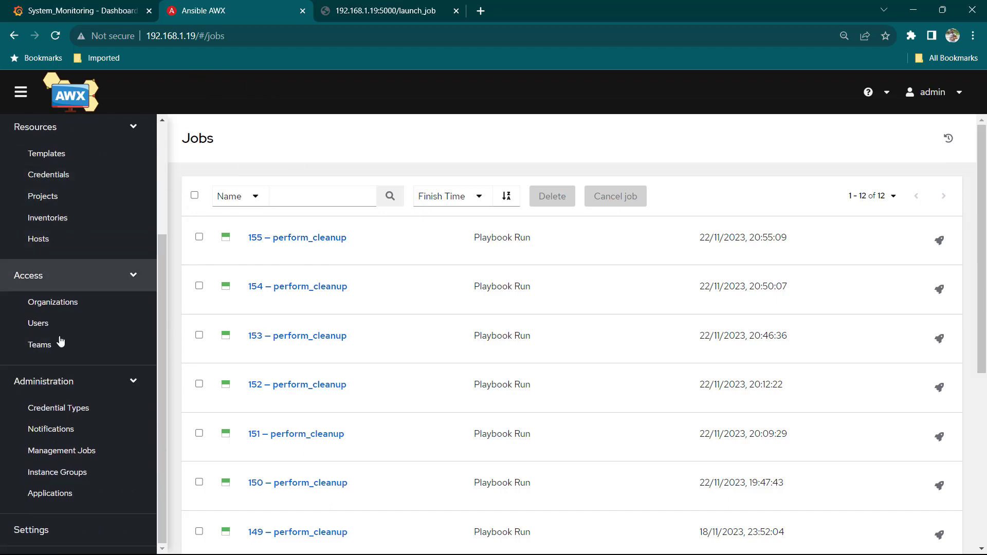
- Open the grafana-notification template and review its webhook annotations Target URL
click(56, 429)
click(290, 246)
scroll(360, 340, down, 6)
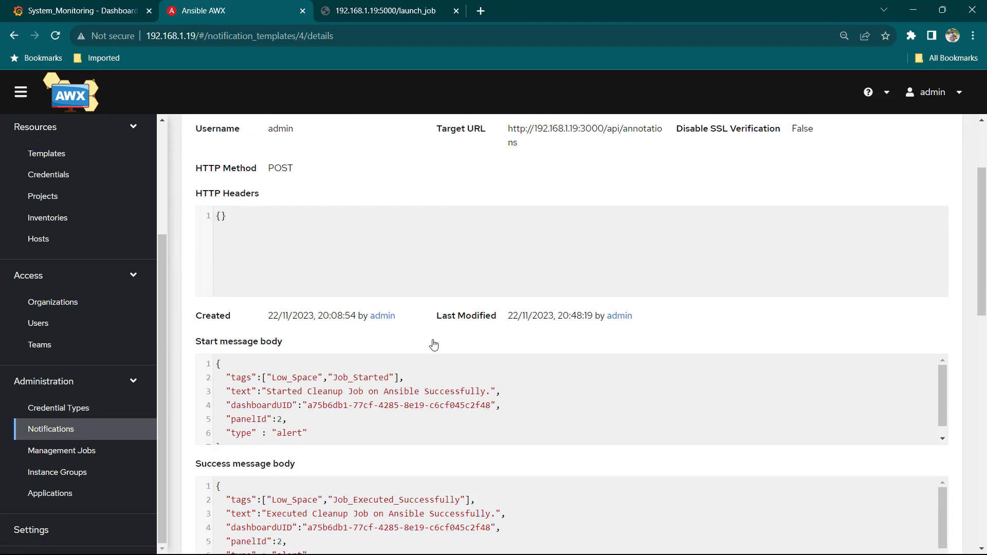
scroll(392, 344, up, 2)
scroll(392, 344, up, 4)
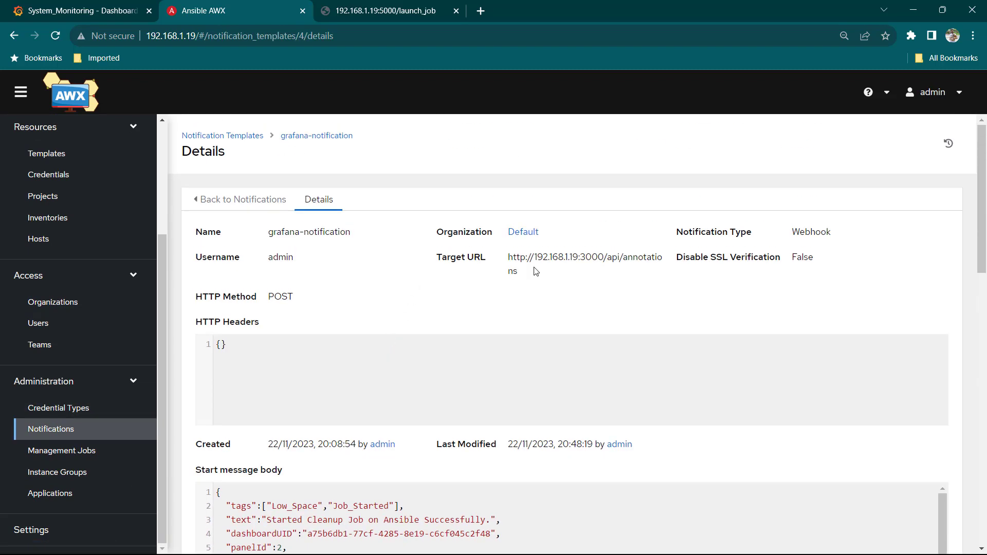
mouse_move(508, 257)
mouse_down()
mouse_move(667, 261)
mouse_move(541, 278)
mouse_up()
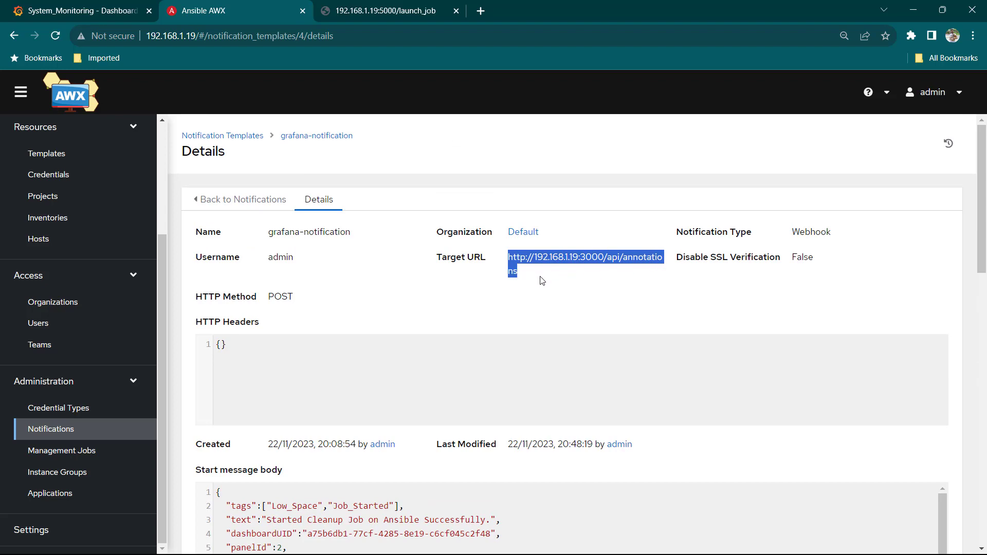
scroll(465, 324, down, 5)
- Review the template's start message body JSON, then head back to the System_Monitoring dashboard
drag(322, 375, 218, 296)
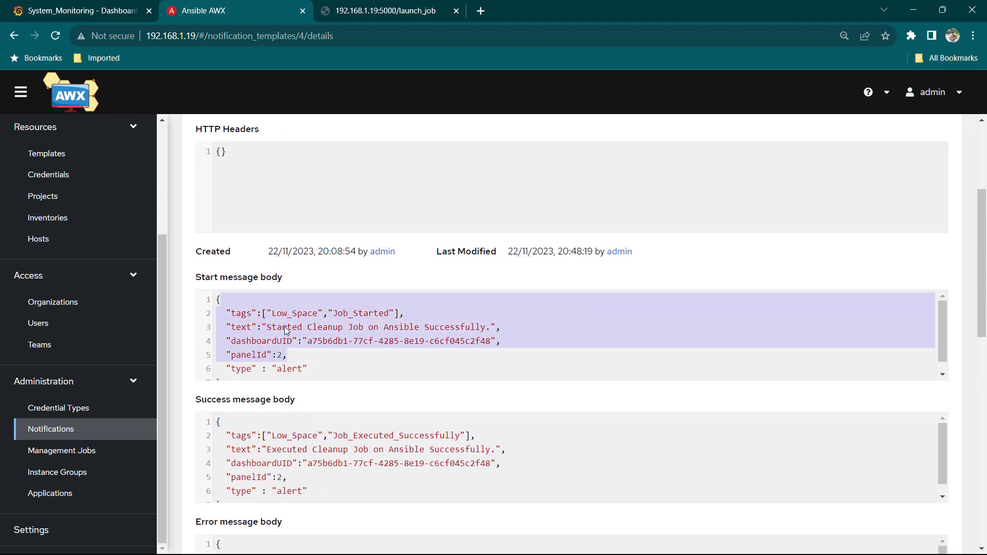
click(351, 342)
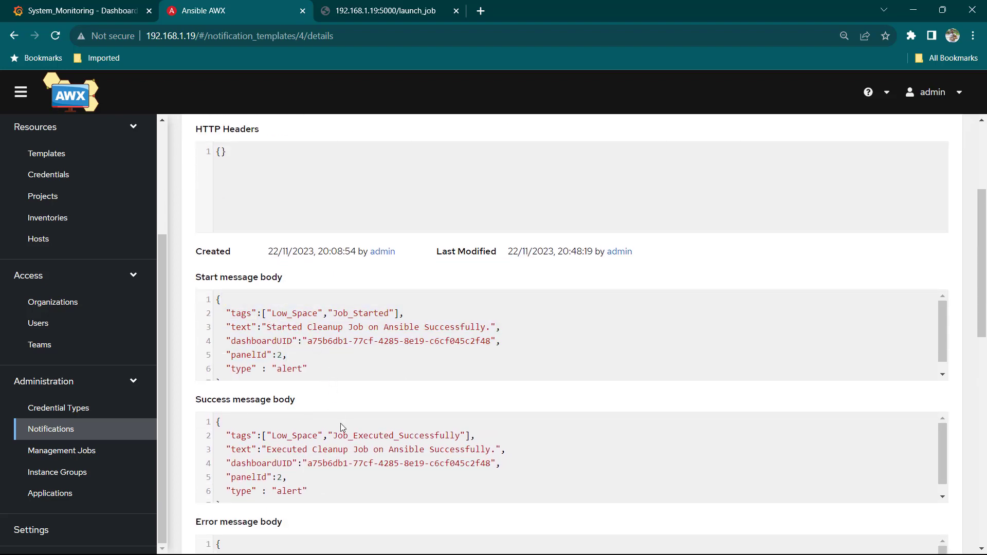
scroll(340, 424, down, 1)
scroll(274, 364, up, 5)
click(86, 88)
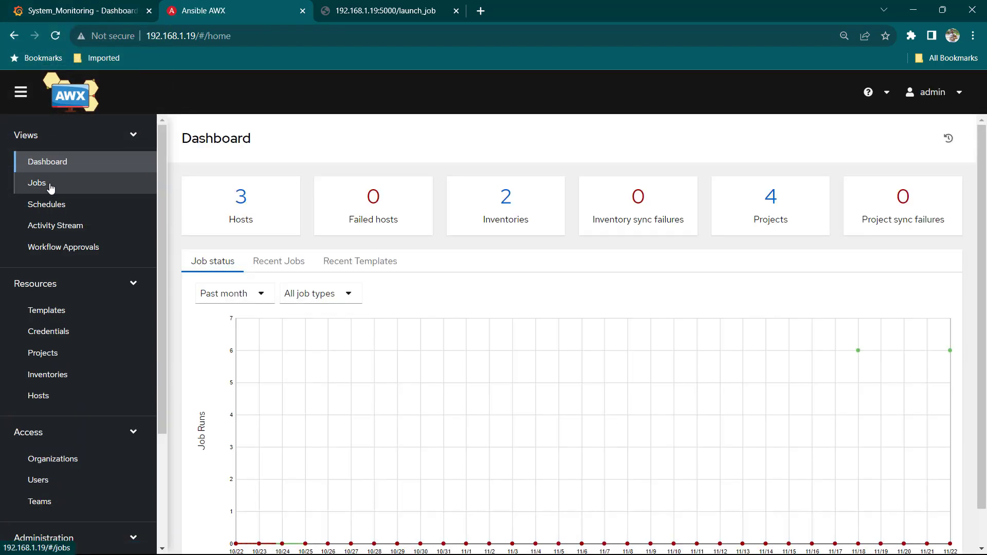
click(37, 183)
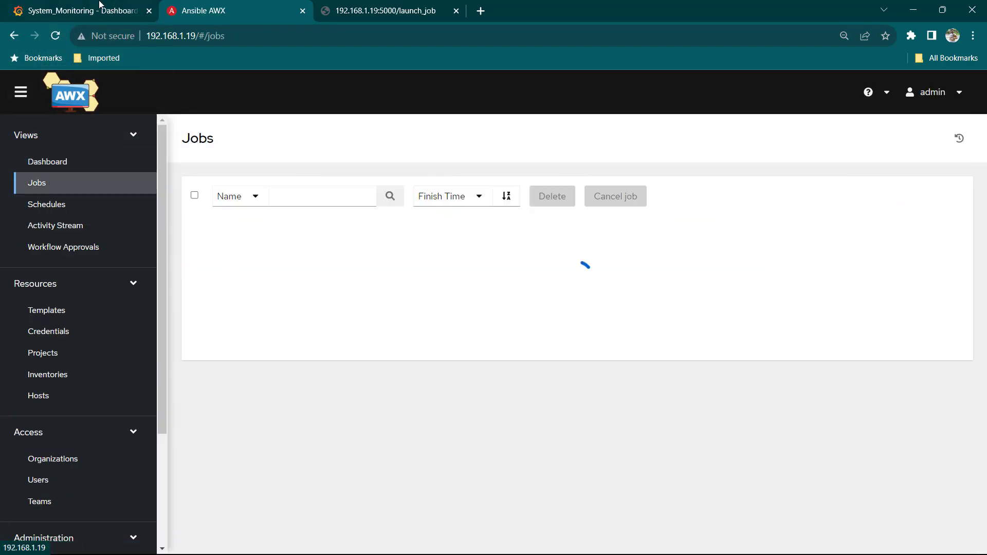
- Look over the 20:55 cleanup start and success annotations, then switch to the terminal
click(77, 10)
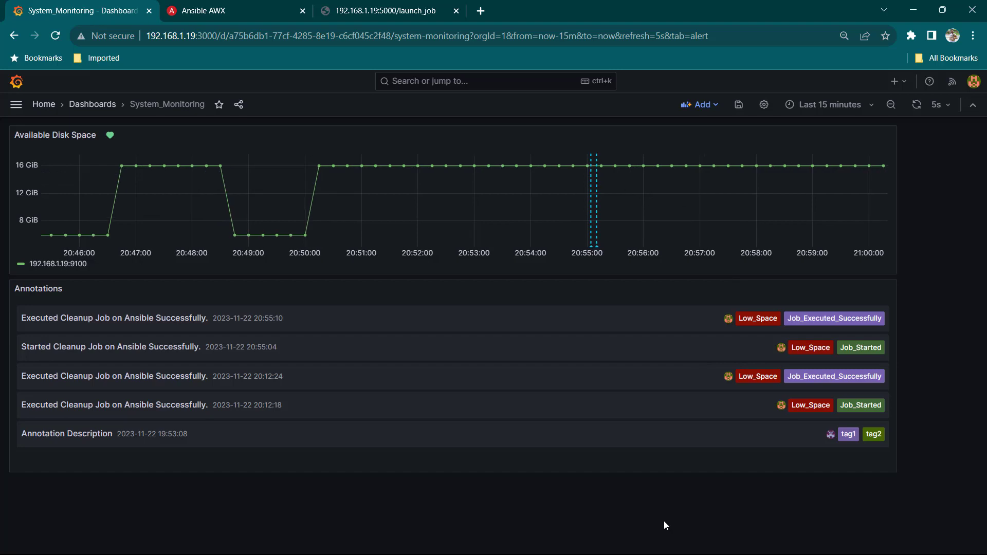
key(alt+Tab)
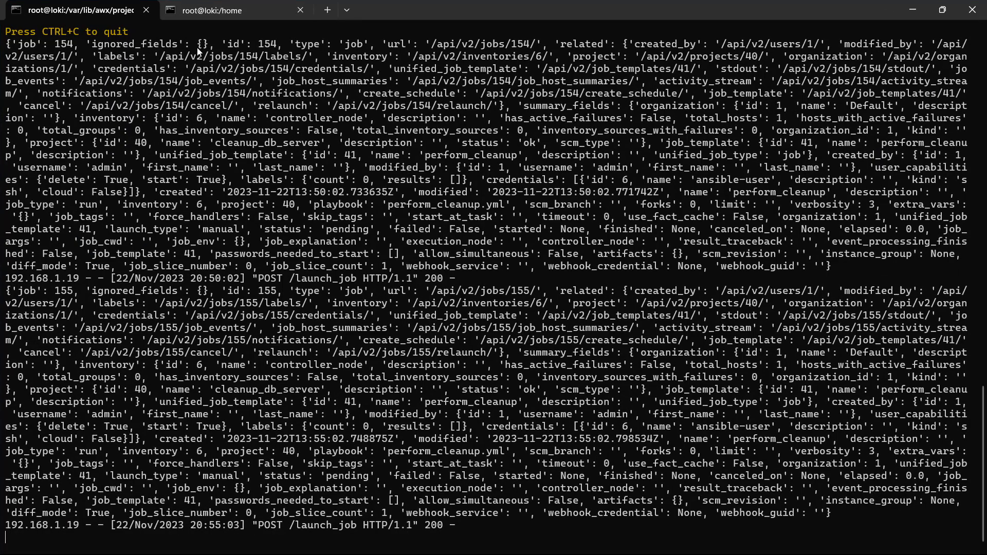
- In the /home terminal, run fallocate -l 10G testfile to create the test file
click(226, 9)
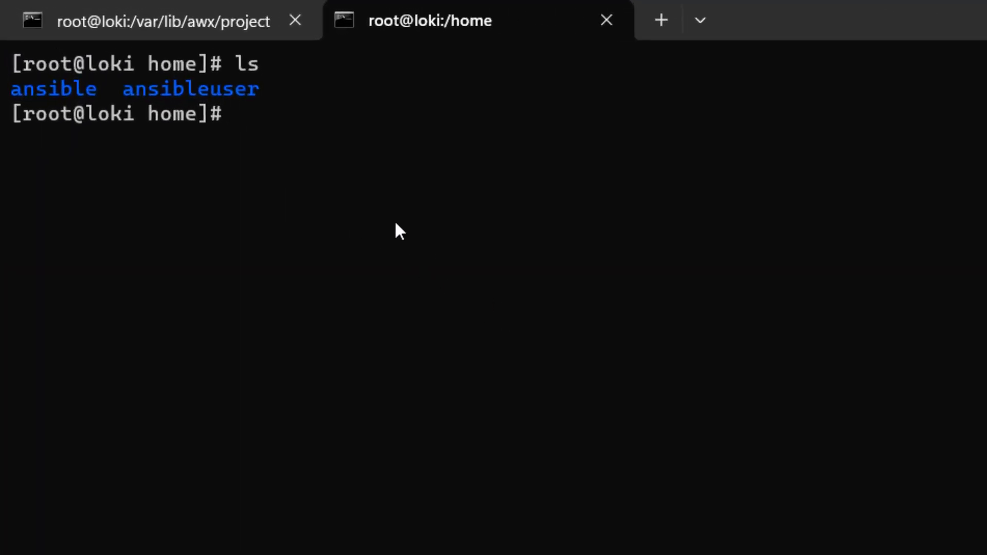
text(clear)
key(BackSpace)
key(BackSpace)
key(BackSpace)
key(BackSpace)
key(BackSpace)
text(fallocate -l 10G testfile)
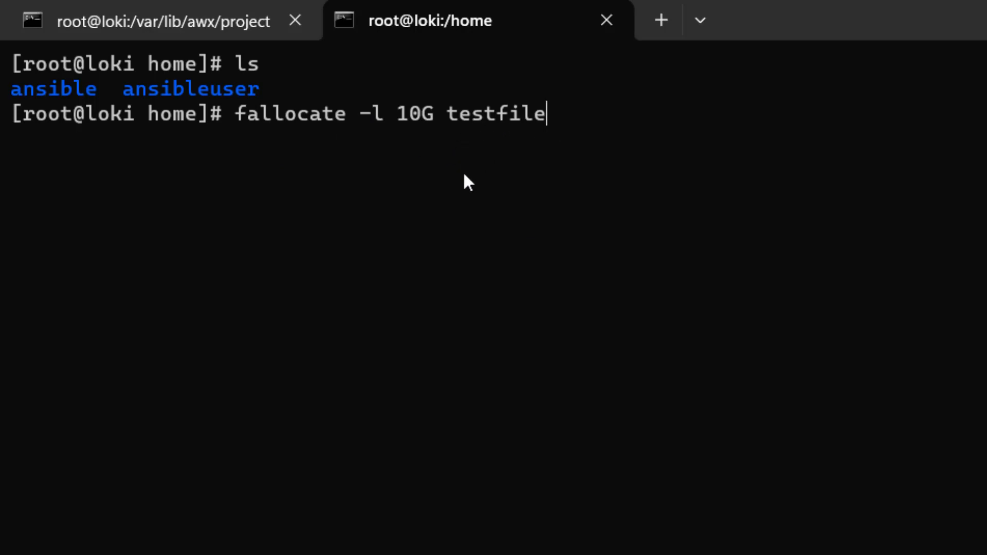
key(Return)
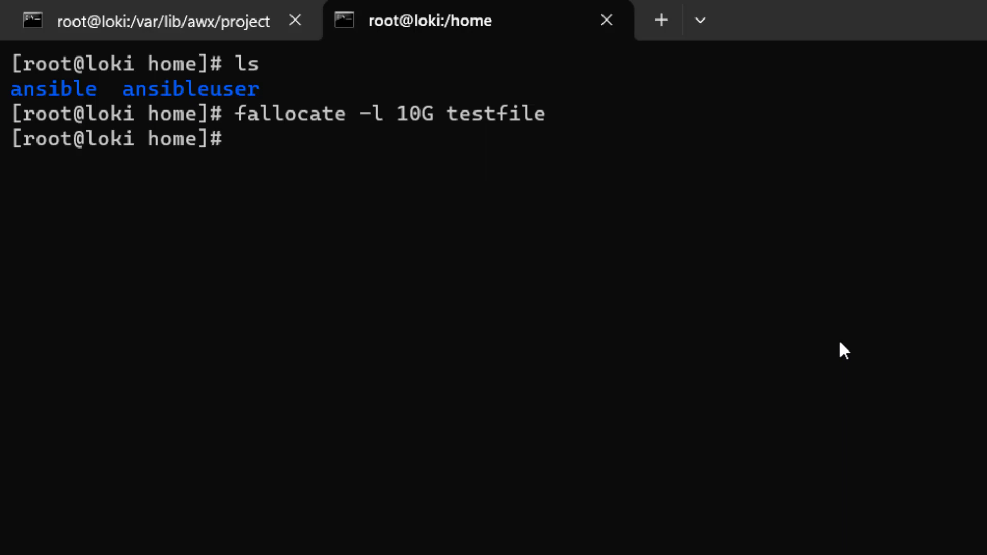
text(ls)
key(Return)
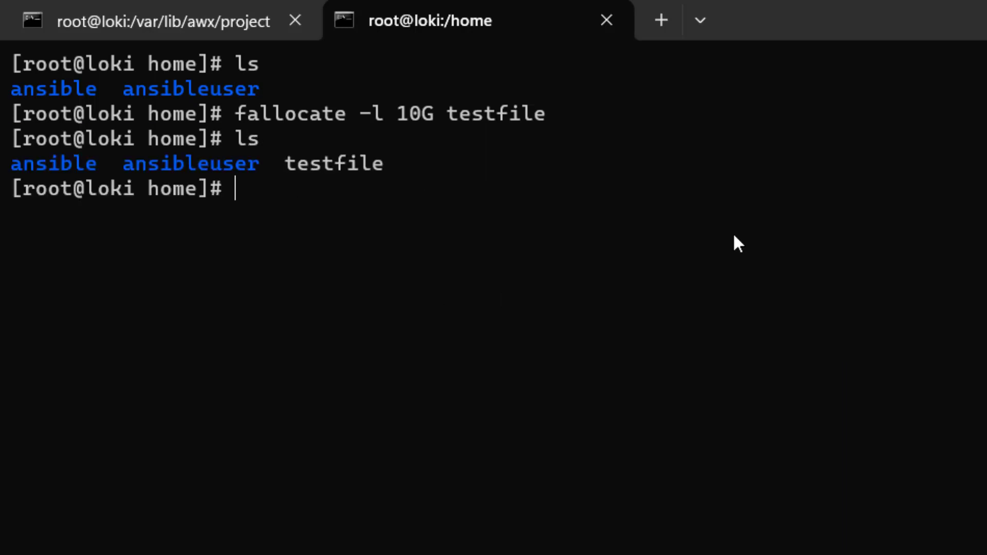
text(ls -)
key(BackSpace)
key(BackSpace)
key(BackSpace)
text(l)
key(Return)
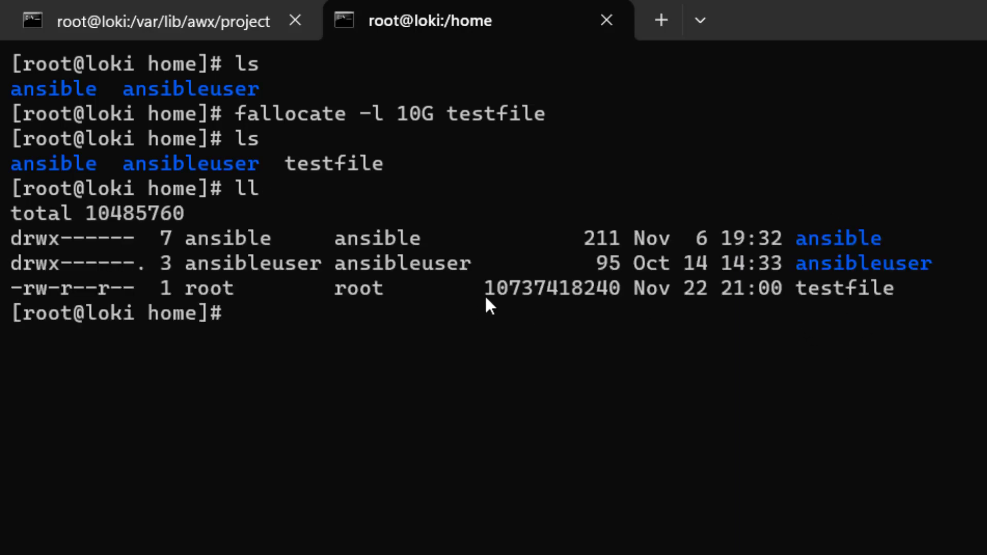
drag(486, 294, 613, 292)
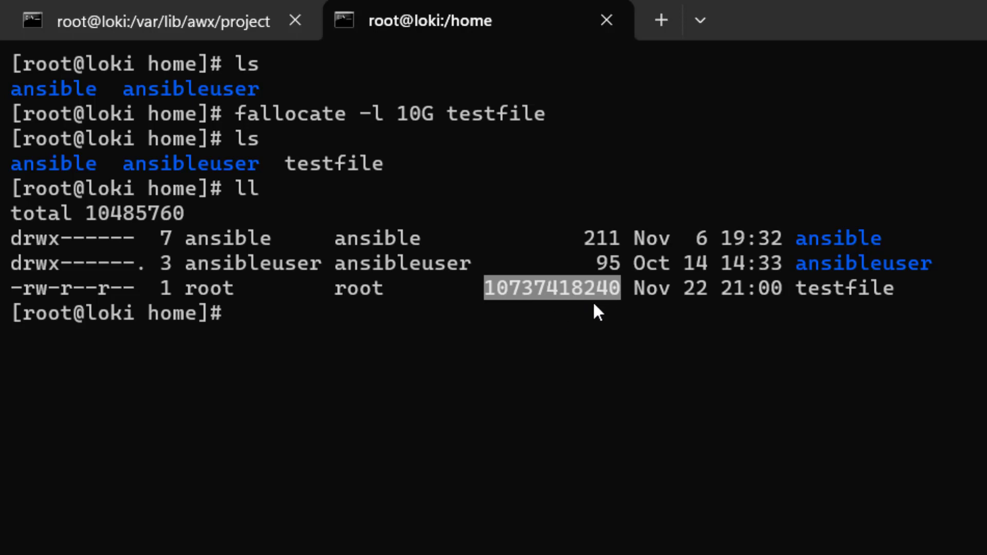
click(594, 302)
- Watch Available Disk Space drop below 8 GiB and the alert go Pending, then view AWX jobs
key(alt+Tab)
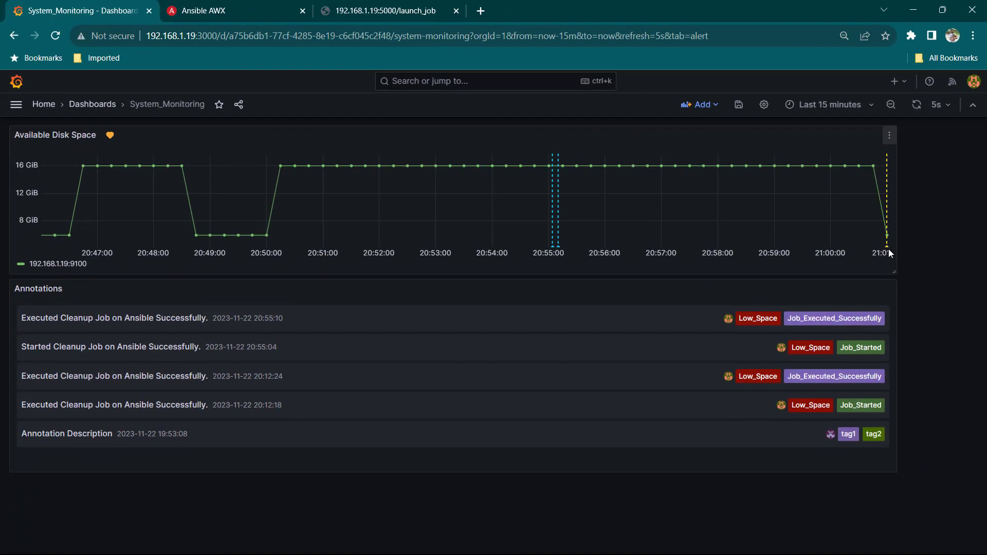
mouse_move(889, 247)
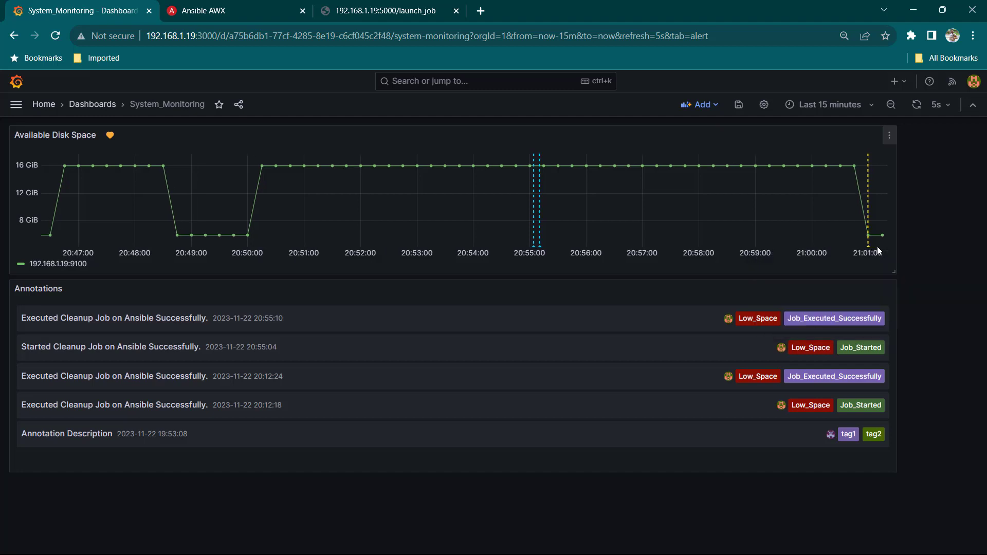
click(243, 7)
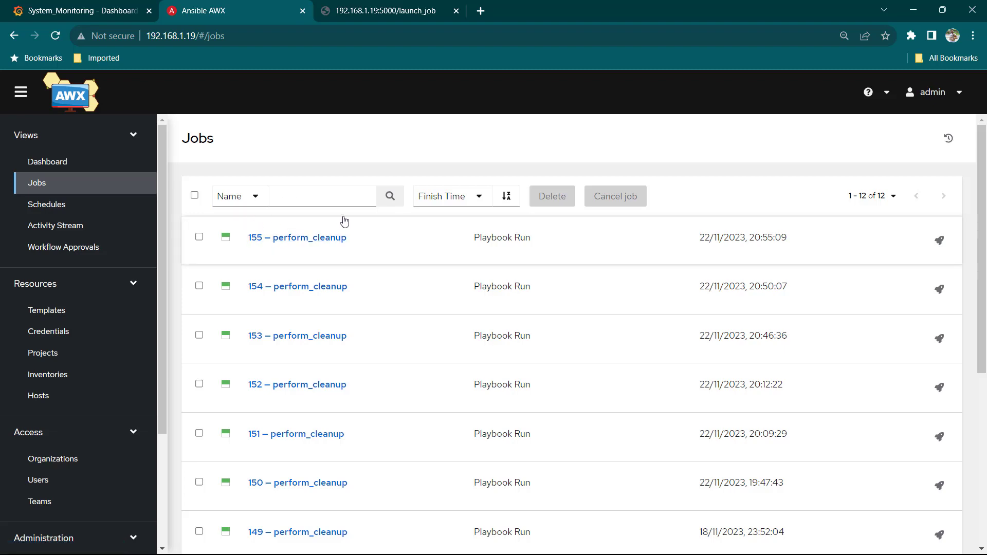
- Check Grafana for the new Job_Started annotation, then find job 156 atop AWX's Jobs list
click(99, 10)
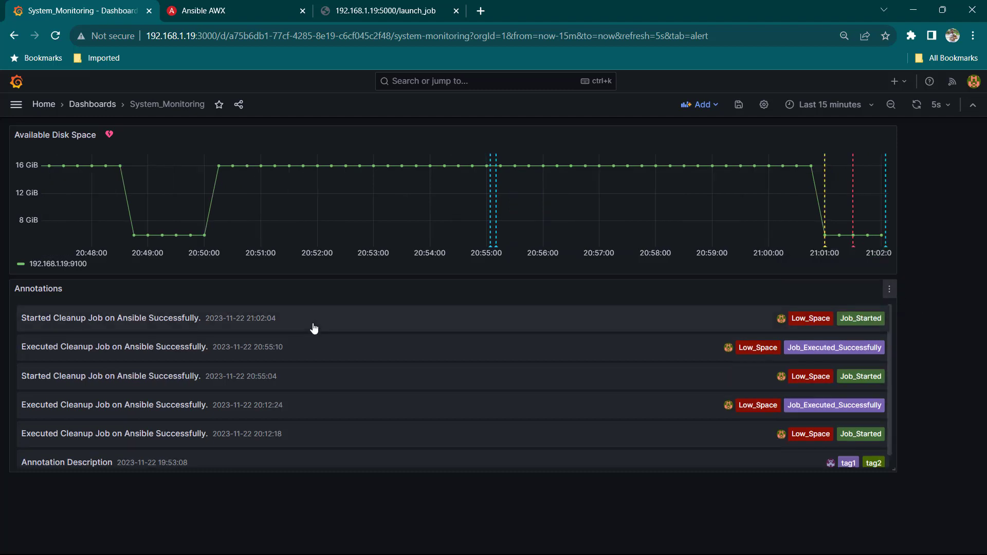
click(211, 13)
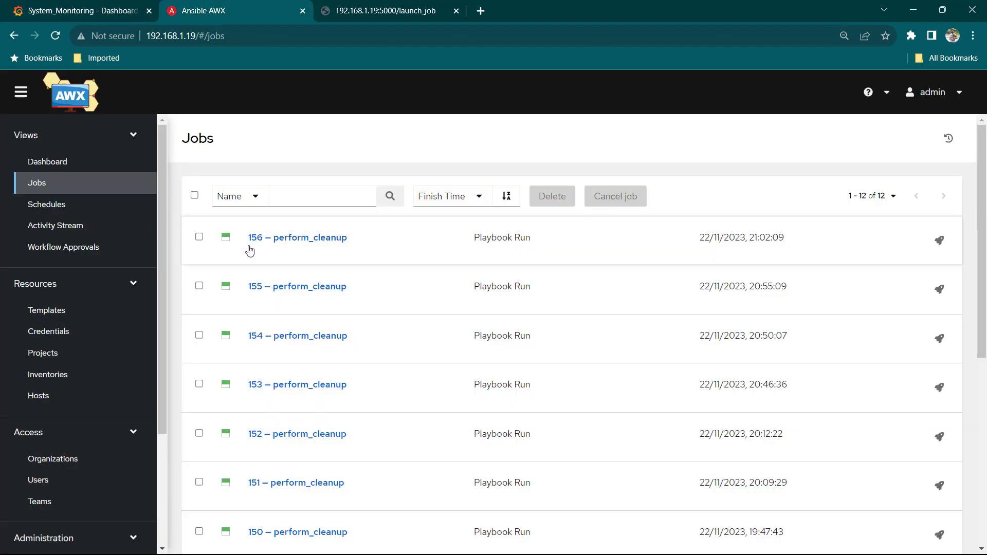
- Inspect the 21:02 start and success annotations and the 16 GiB latest point, then switch to the terminal
click(118, 11)
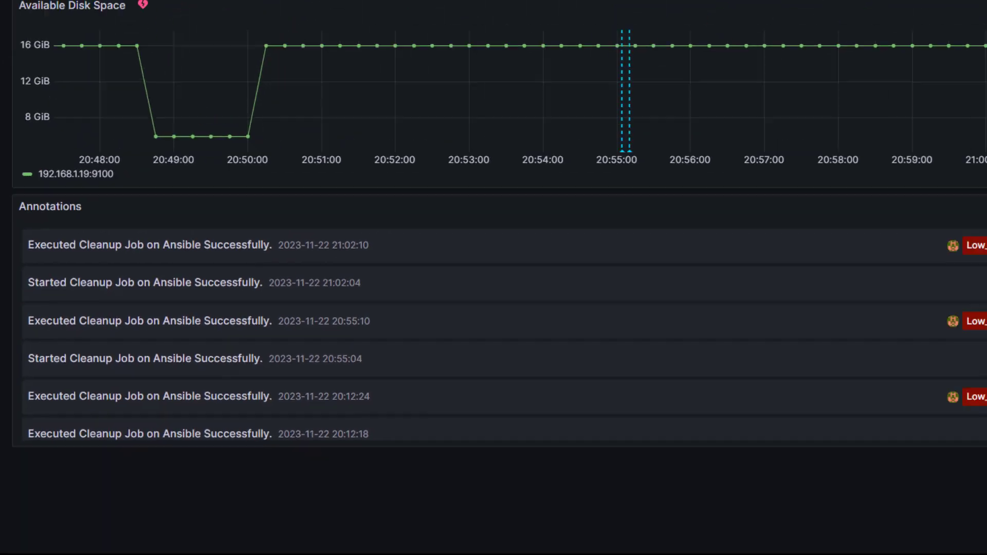
mouse_move(869, 247)
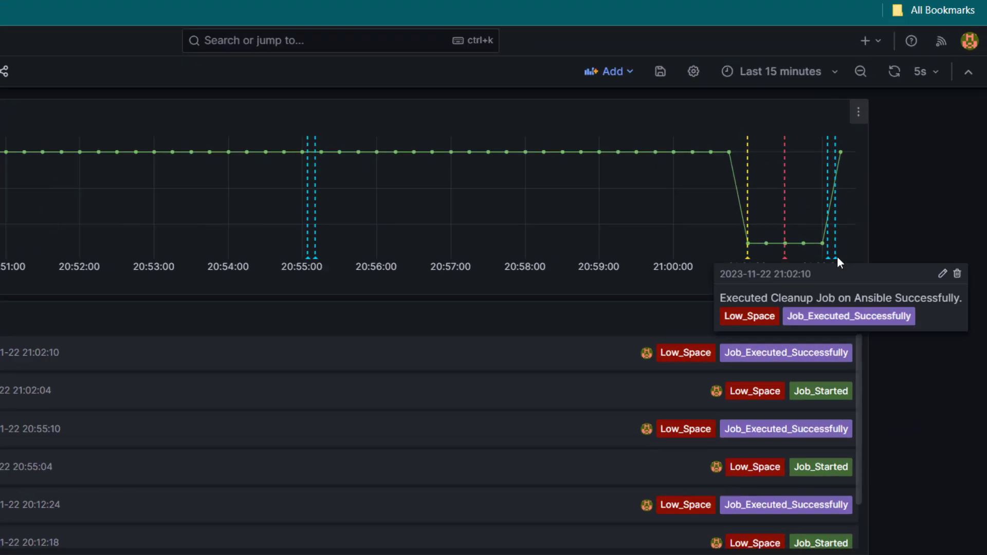
mouse_move(828, 257)
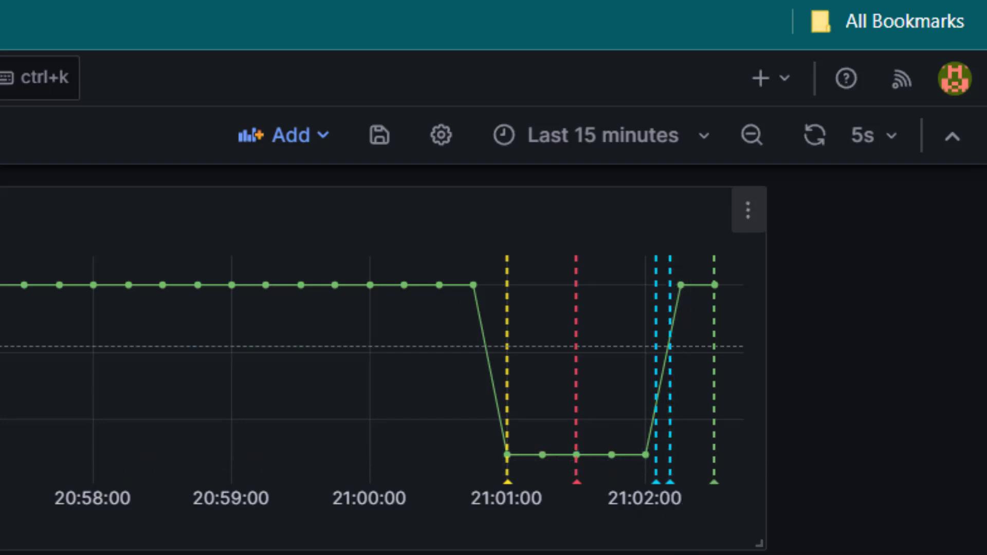
mouse_move(679, 302)
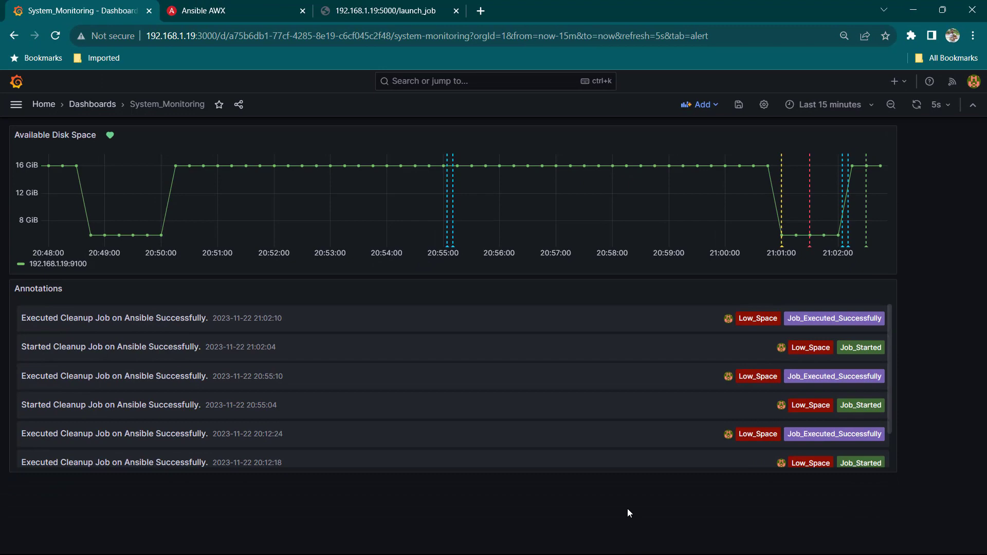
key(alt+Tab)
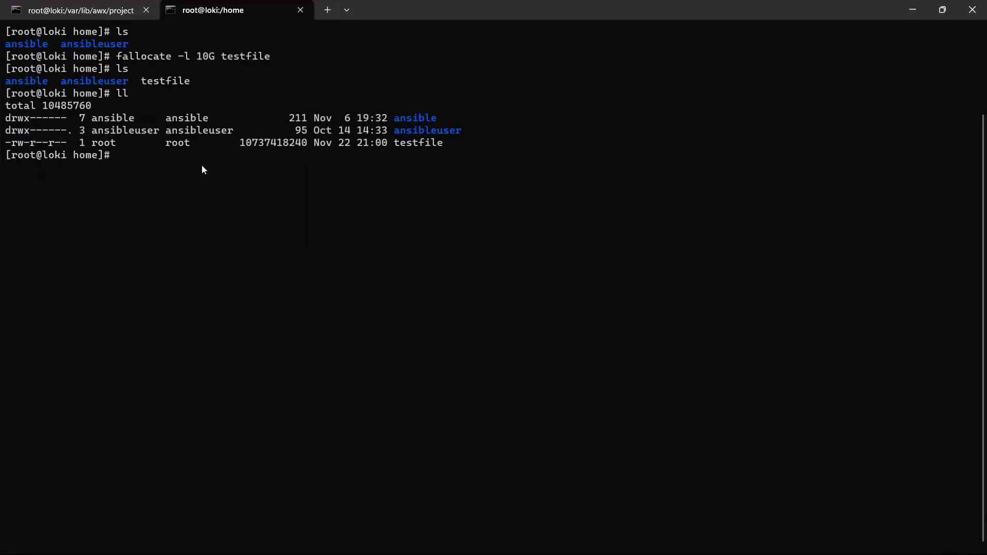
- Run ll in /home to confirm testfile is gone, showing total 0
text(ll)
key(Return)
drag(395, 145, 444, 144)
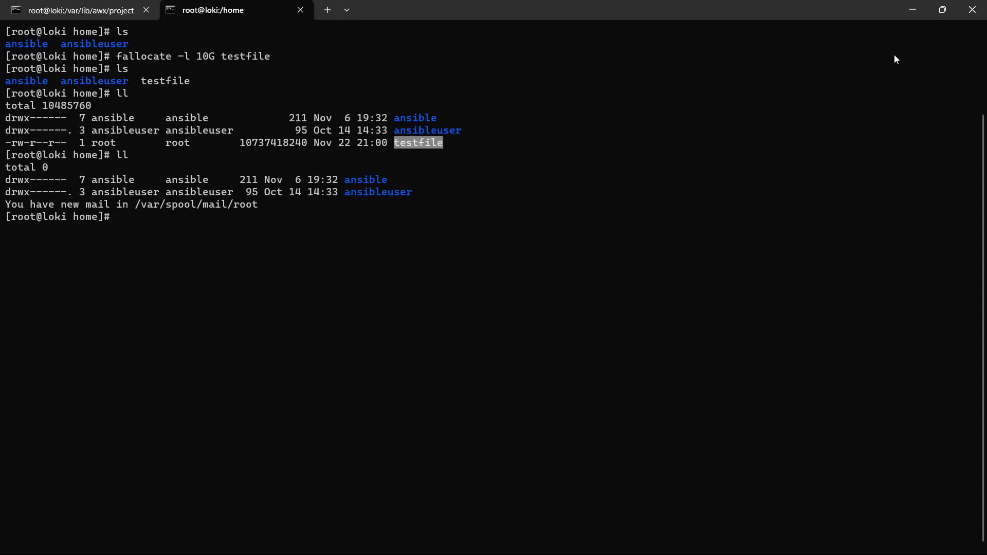
click(905, 20)
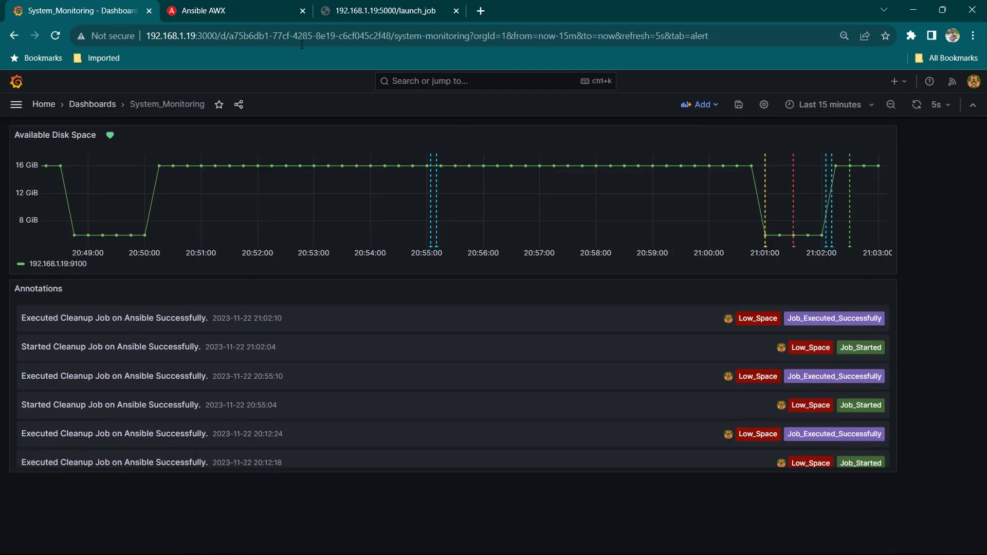